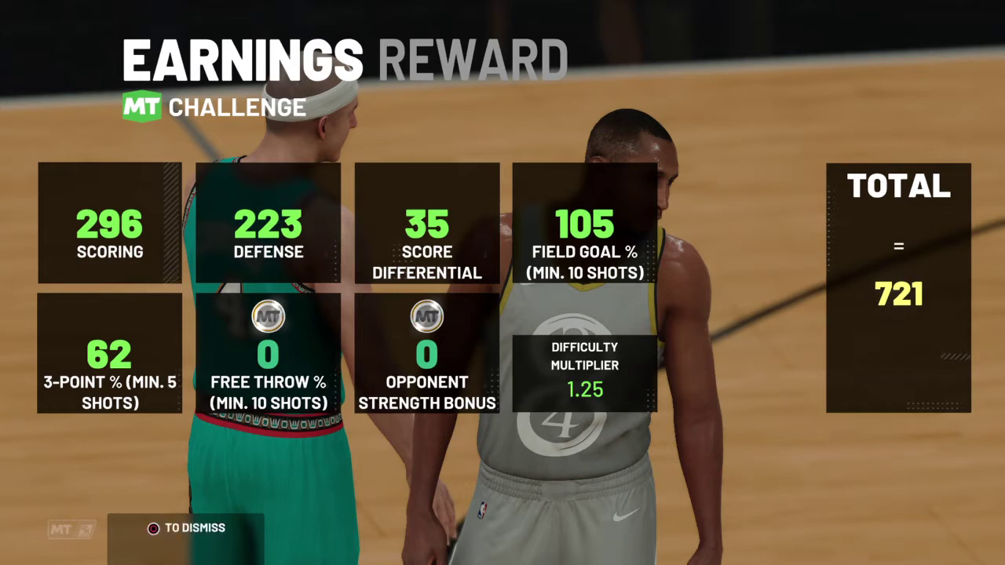
pyautogui.press('Escape')
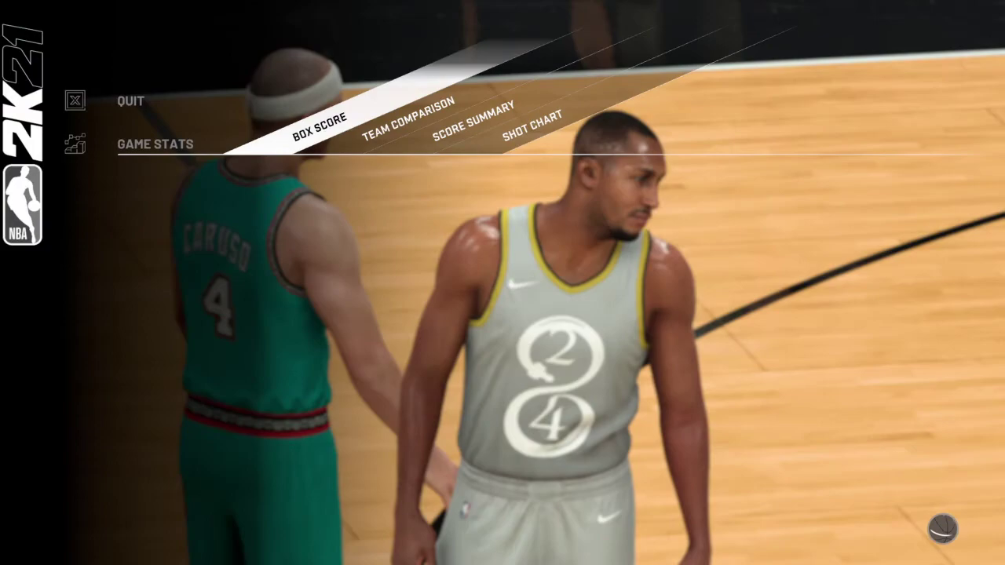